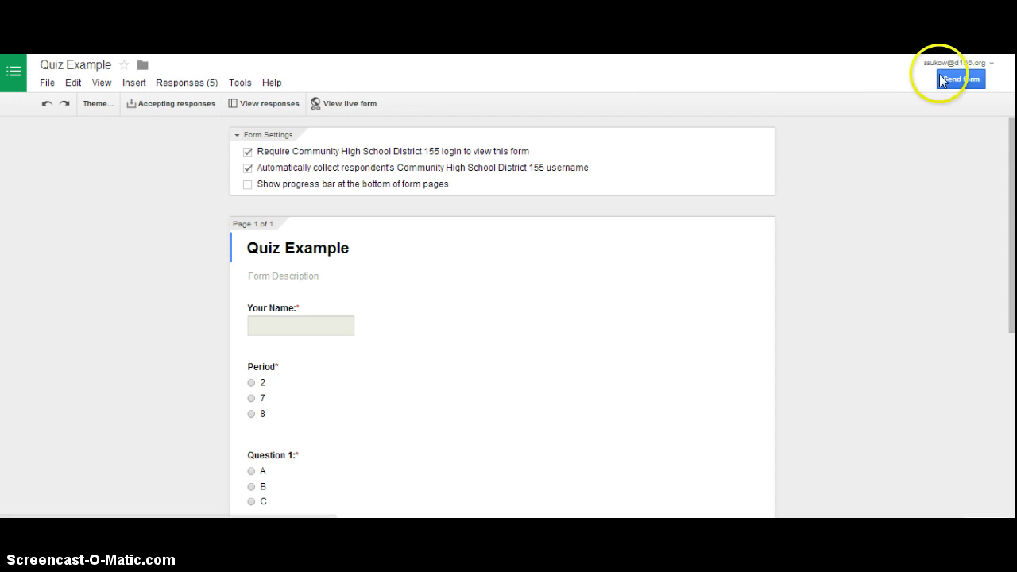
# Open the spreadsheet of collected responses for the Quiz Example form
pyautogui.click(179, 81)
pyautogui.click(219, 155)
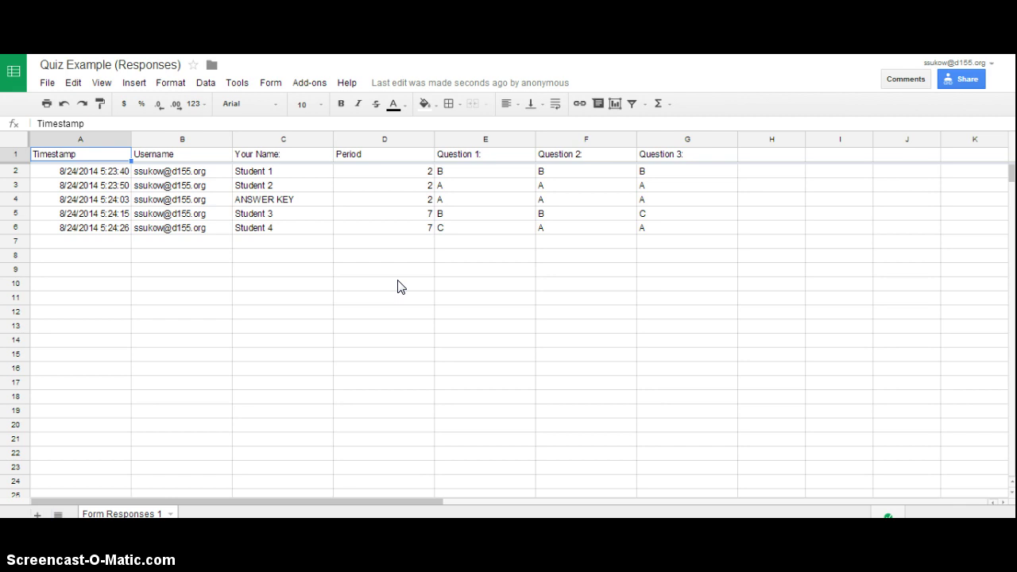
# Look at the Flubaroo add-on in the add-on store and return to the responses sheet
pyautogui.click(314, 84)
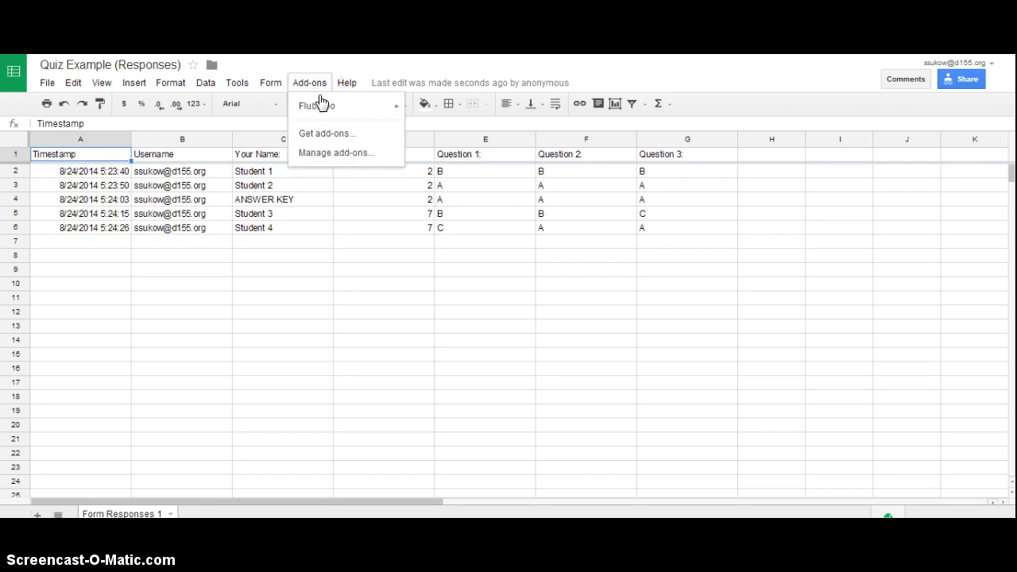
pyautogui.moveTo(318, 104)
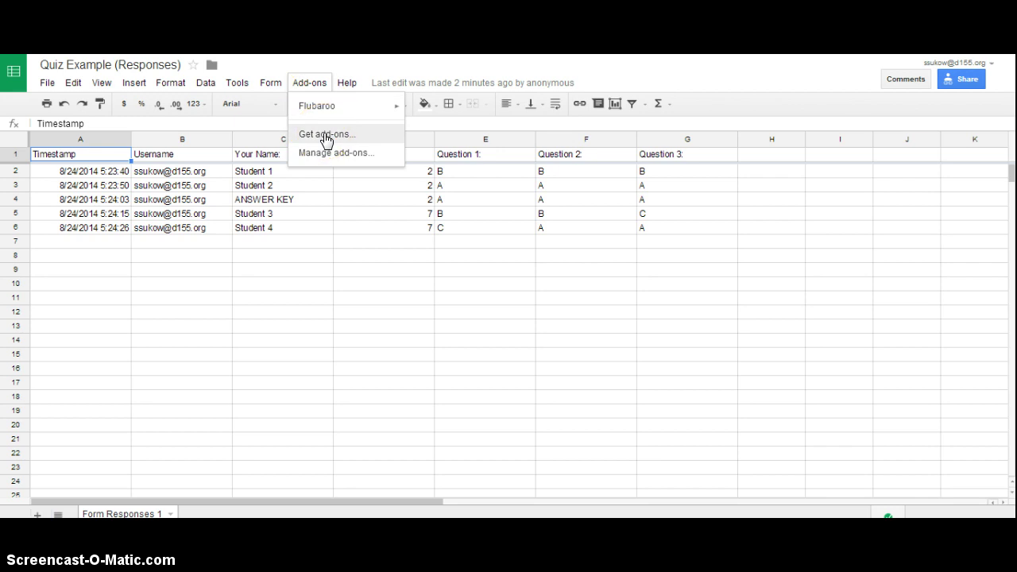
pyautogui.click(325, 135)
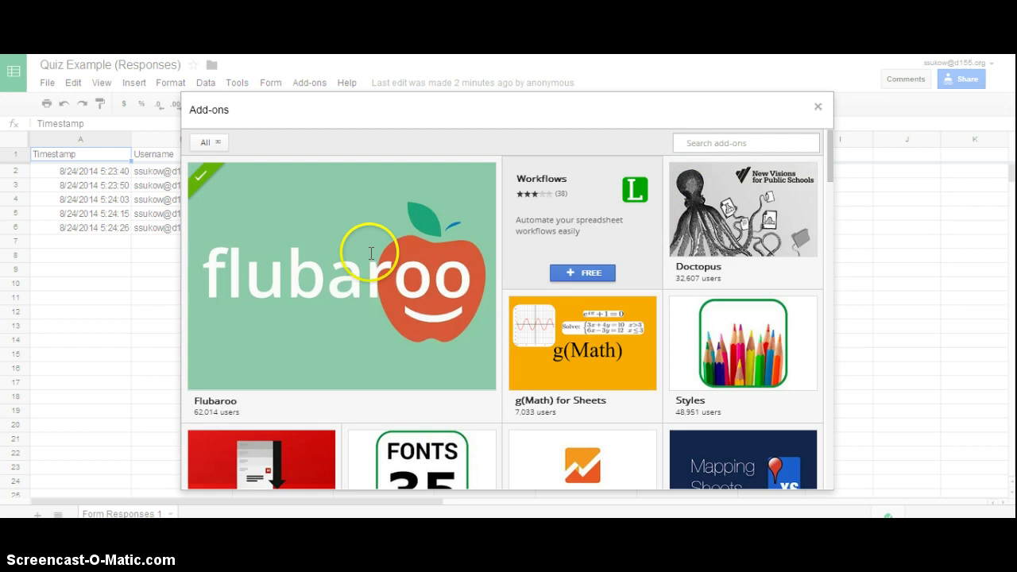
pyautogui.moveTo(368, 256)
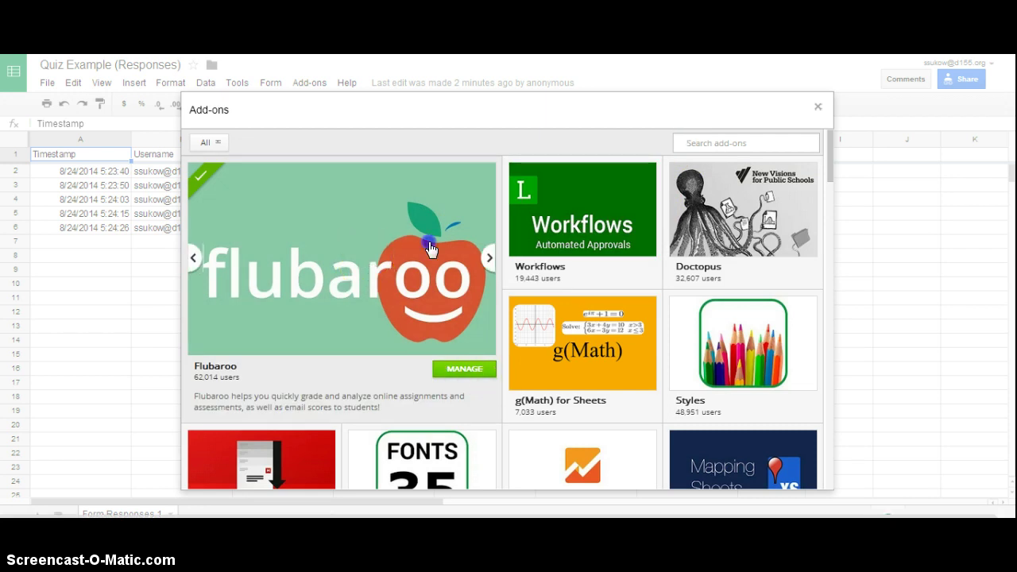
pyautogui.click(817, 106)
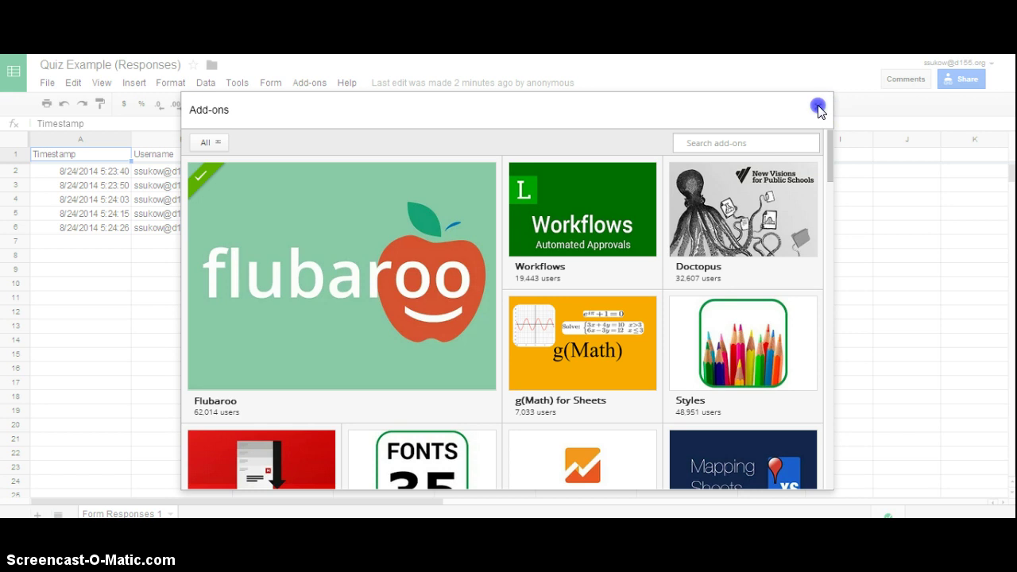
pyautogui.click(760, 109)
# Start grading the assignment with Flubaroo and set the grading option for Period to Skip Grading
pyautogui.click(312, 83)
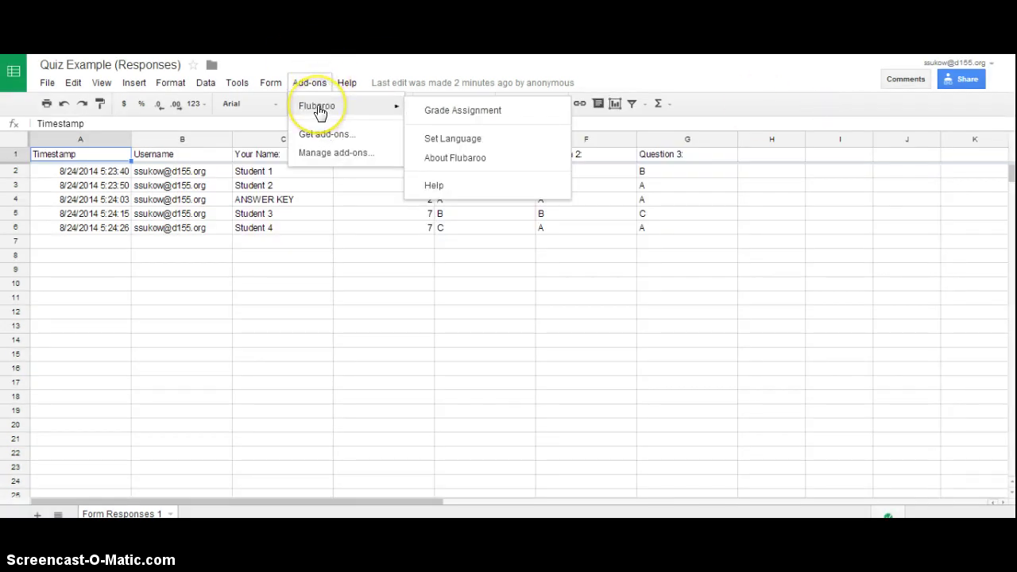
pyautogui.click(454, 111)
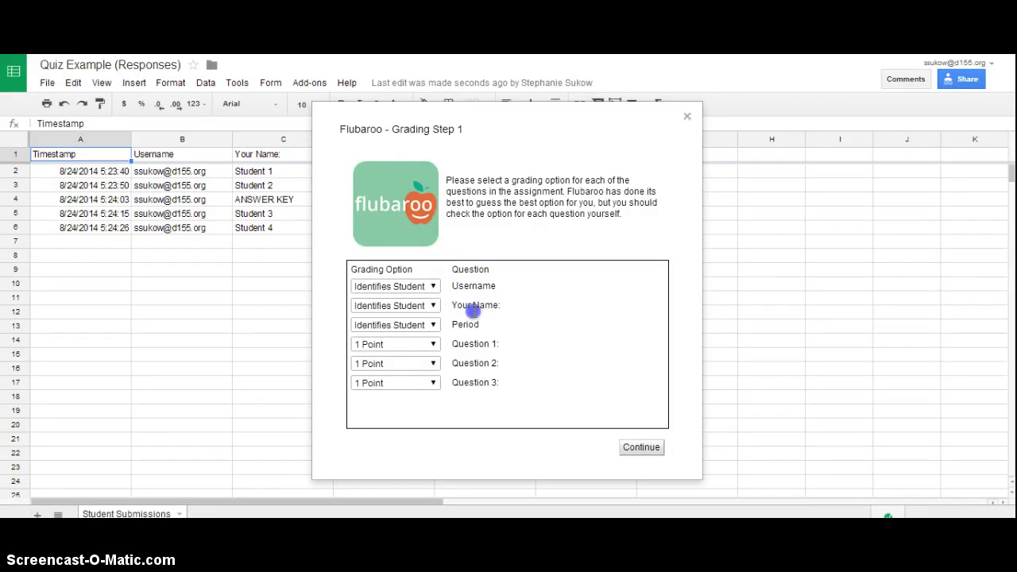
pyautogui.moveTo(472, 309); pyautogui.dragTo(484, 325)
pyautogui.click(486, 326)
pyautogui.click(400, 288)
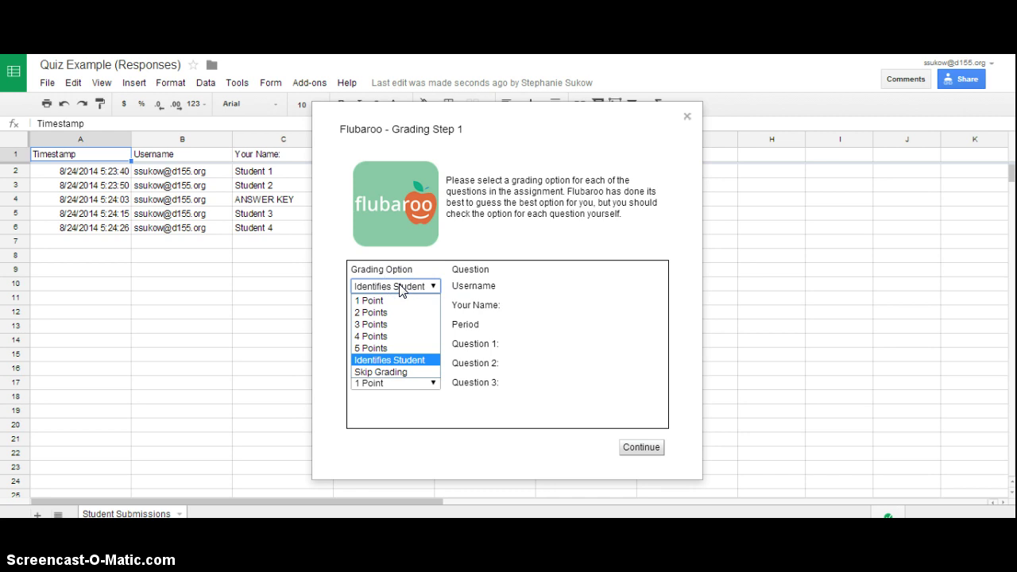
pyautogui.click(376, 374)
pyautogui.click(521, 332)
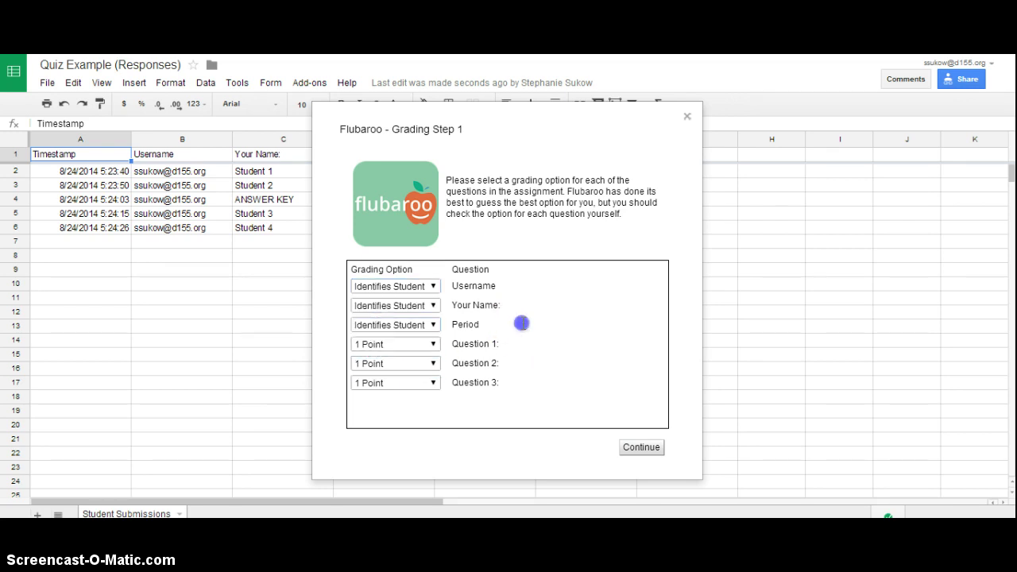
pyautogui.click(422, 325)
pyautogui.click(410, 411)
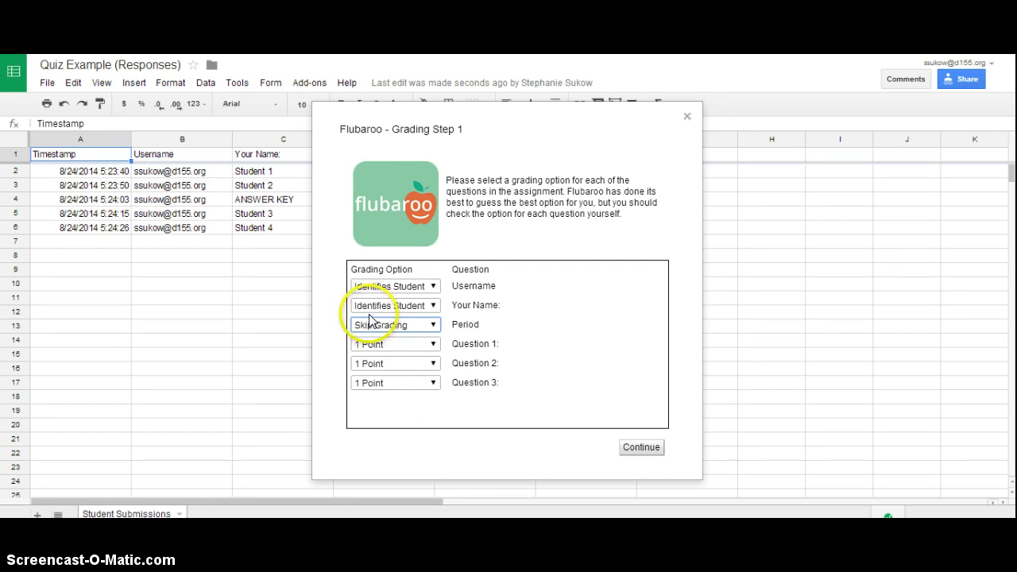
# Try 5 Points as the grading option for Question 1 and restore it to 1 Point
pyautogui.click(407, 343)
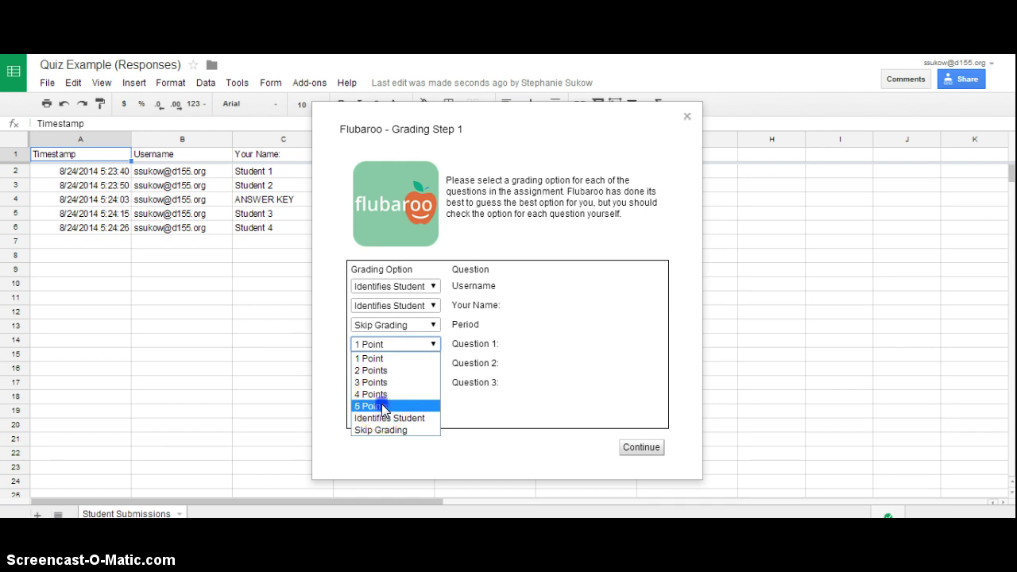
pyautogui.click(387, 406)
pyautogui.click(380, 344)
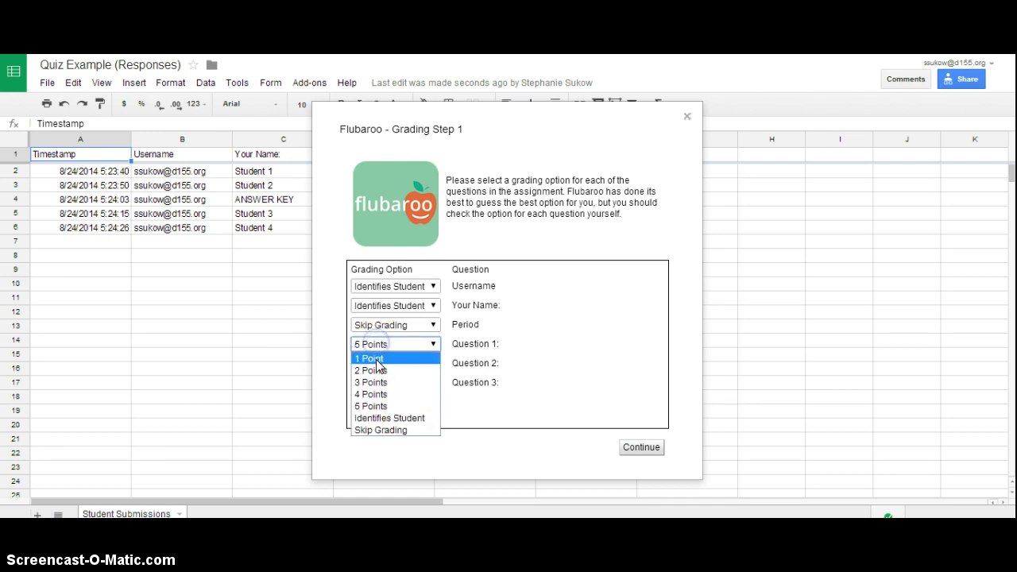
pyautogui.click(379, 355)
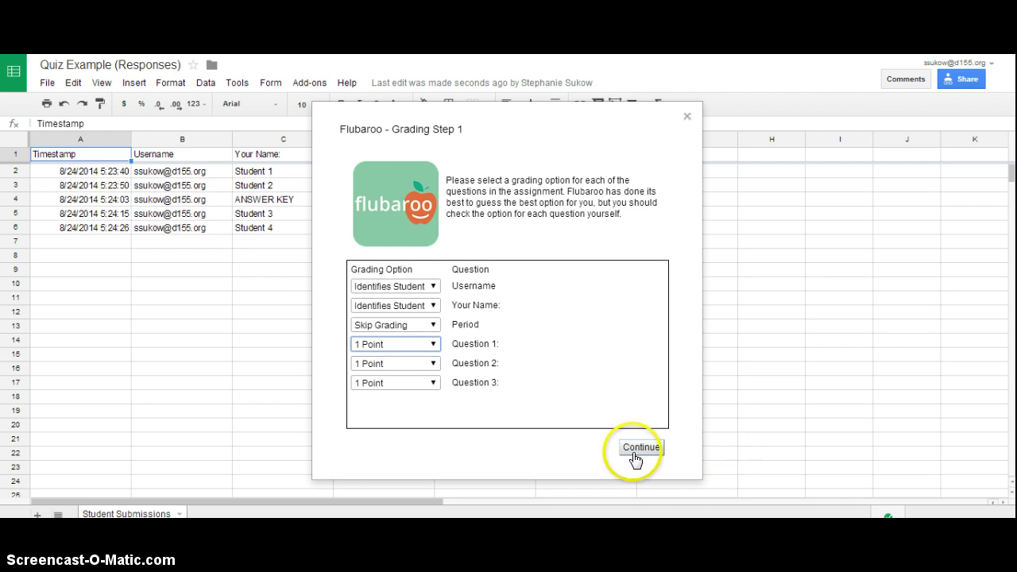
# Grade the quiz using the ANSWER KEY submission as the answer key, and view the resulting grades
pyautogui.click(634, 454)
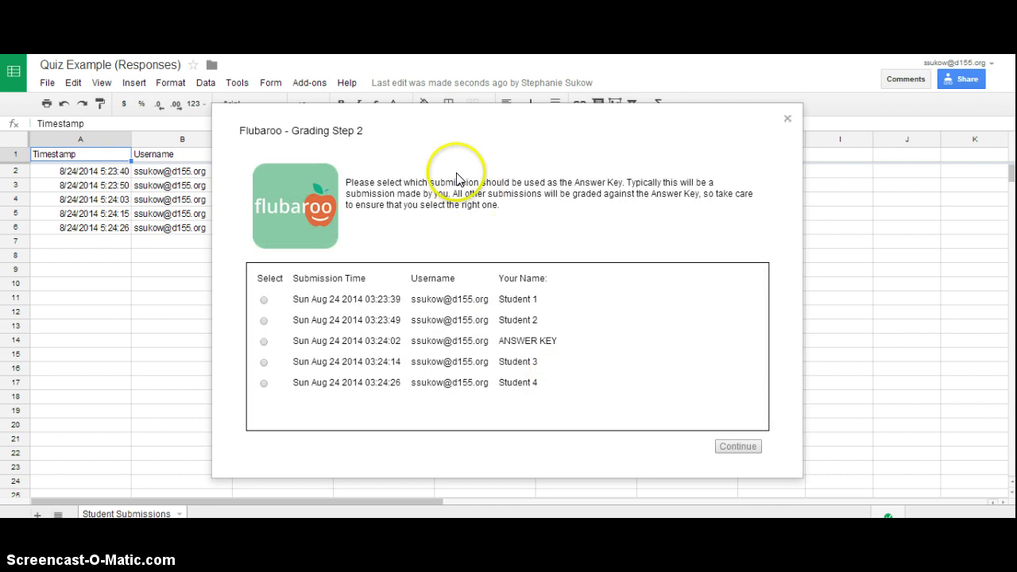
pyautogui.click(263, 342)
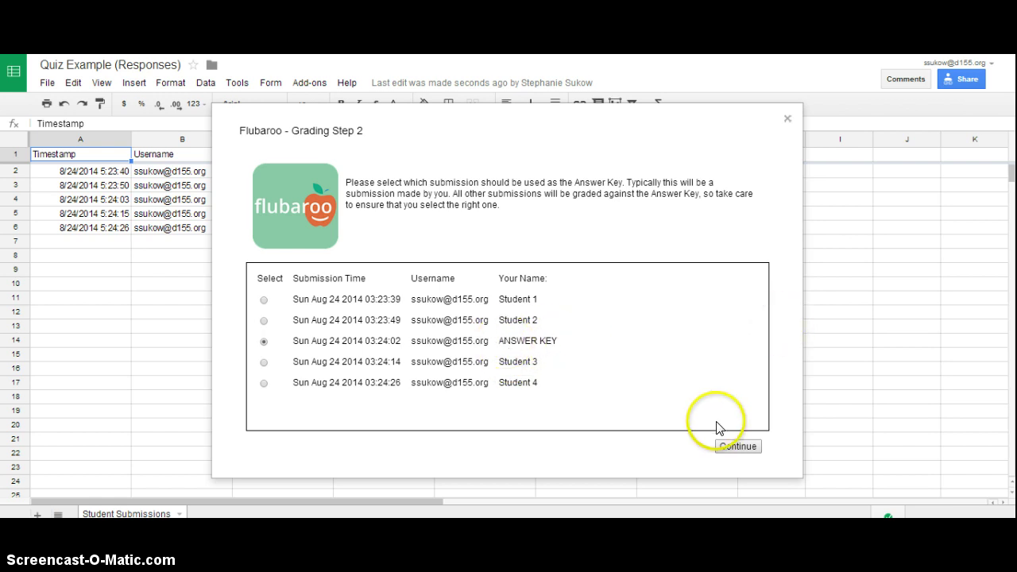
pyautogui.click(739, 449)
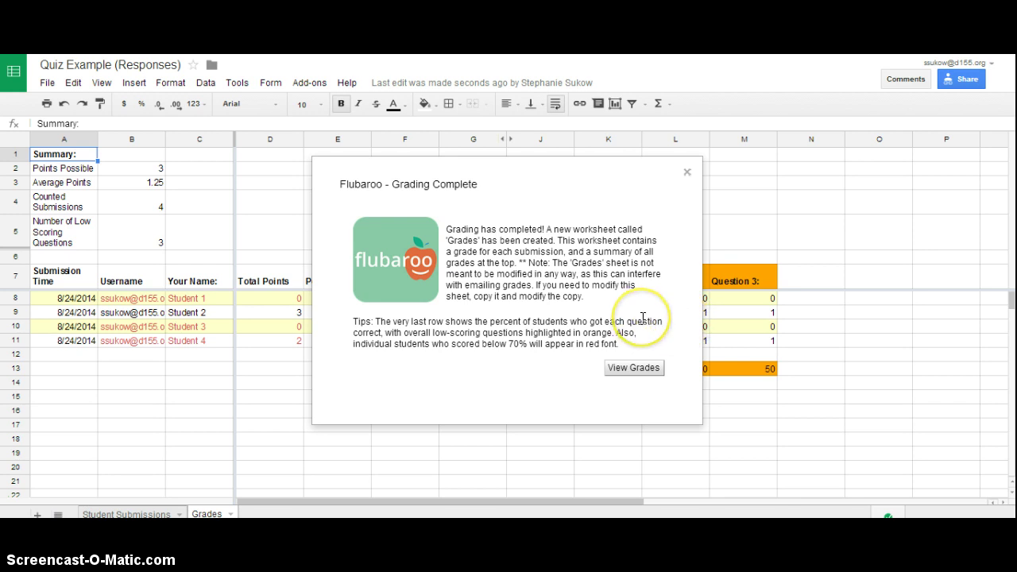
pyautogui.click(633, 371)
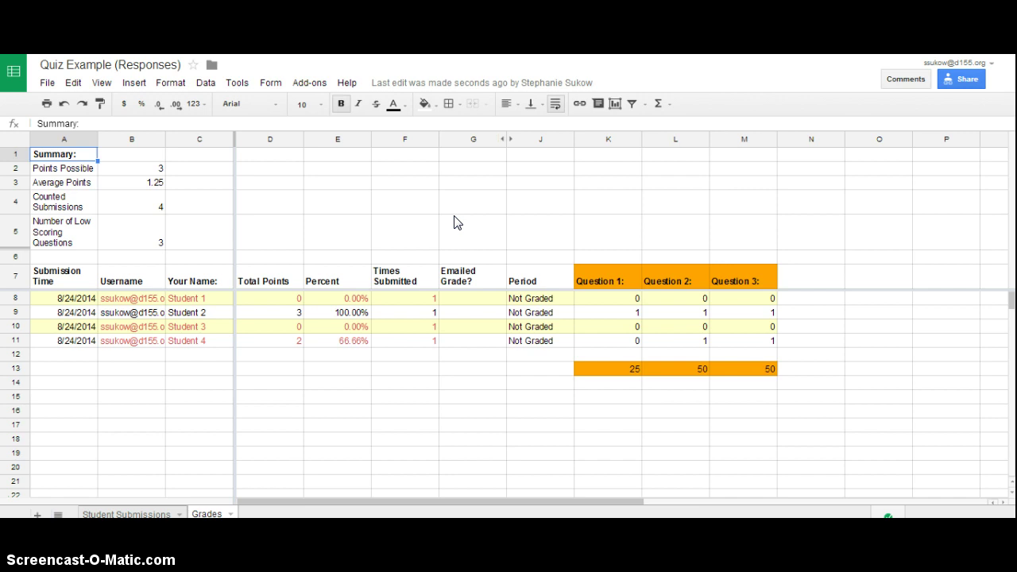
# Start emailing the grades with Flubaroo, using Username as the email address question
pyautogui.click(319, 85)
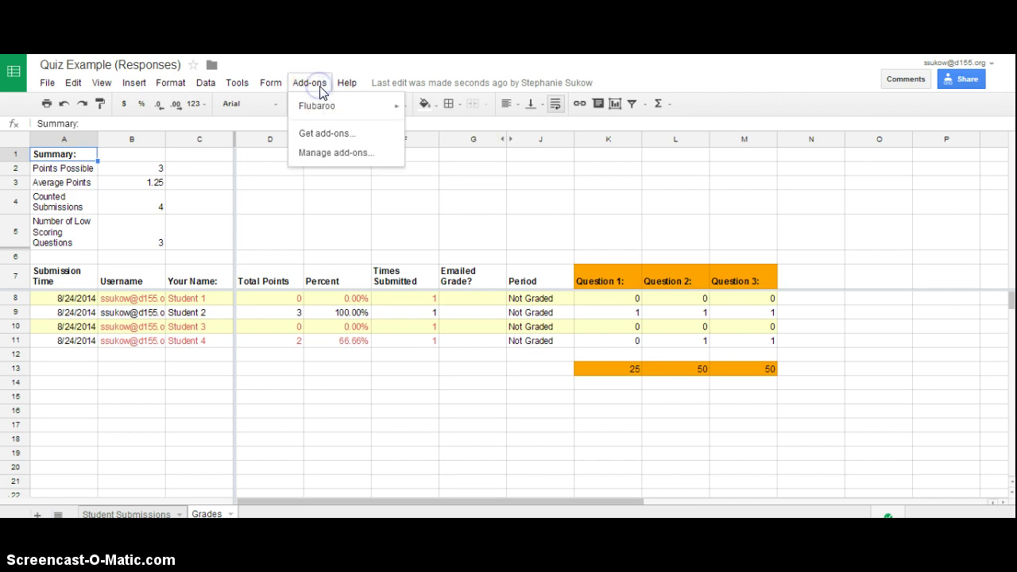
pyautogui.moveTo(323, 112)
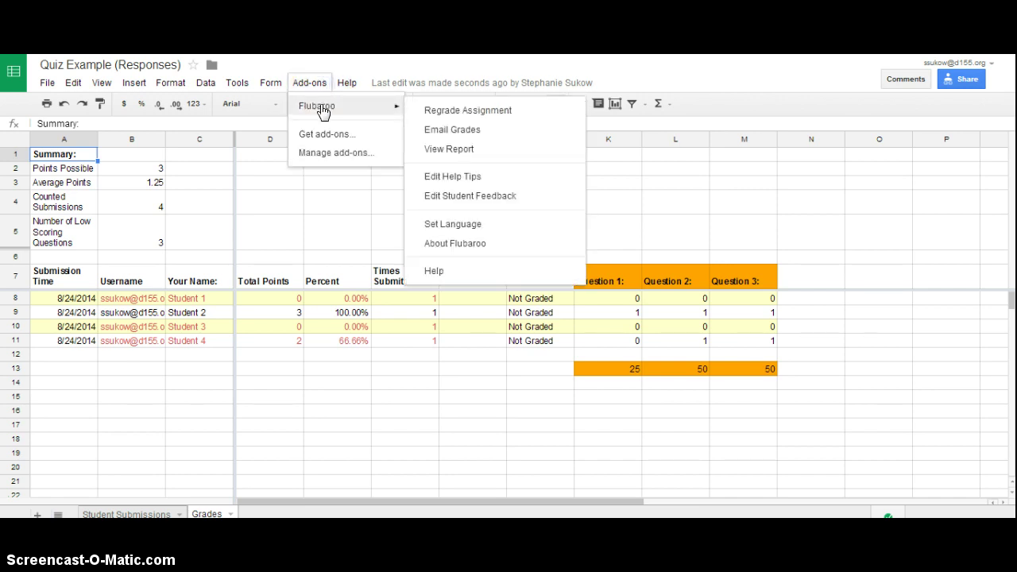
pyautogui.click(449, 130)
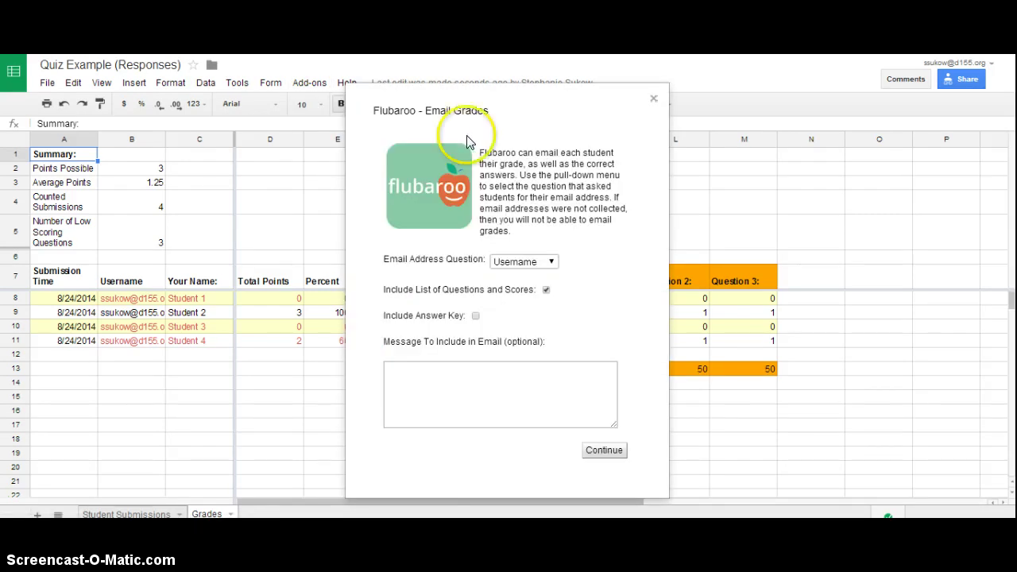
pyautogui.click(524, 260)
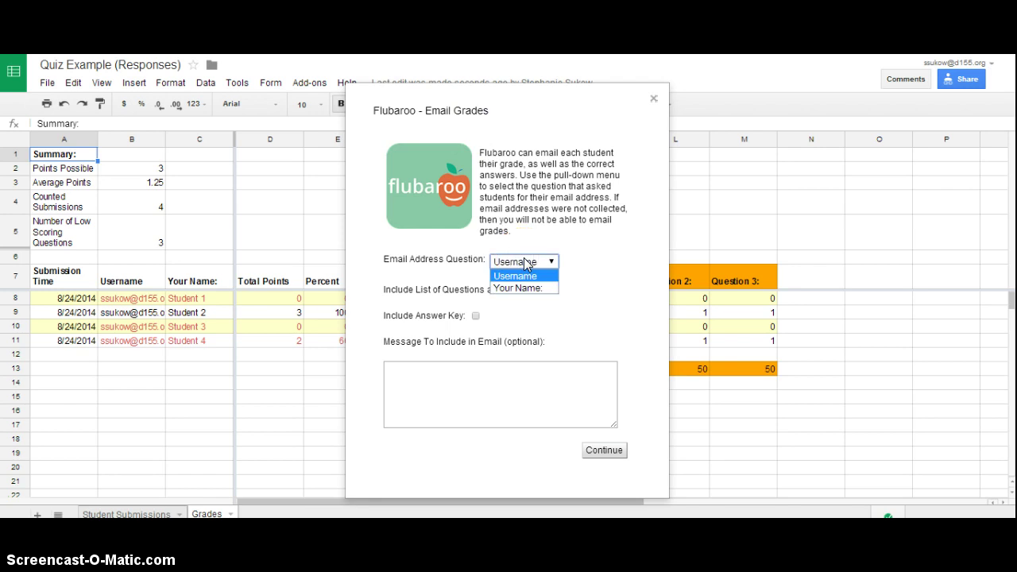
pyautogui.click(517, 274)
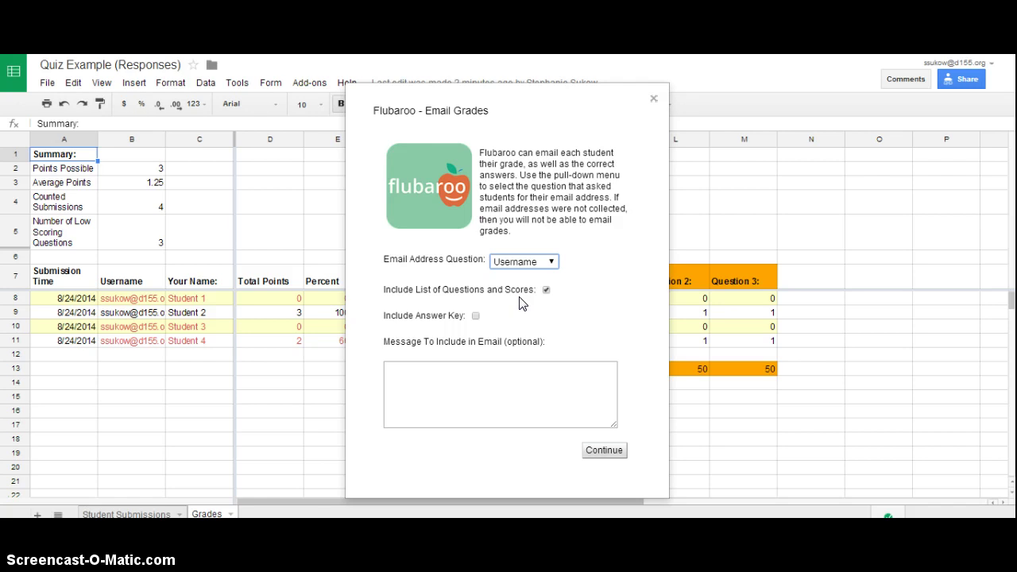
# Include the answer key, leave the optional message empty, and send the grade emails
pyautogui.click(476, 315)
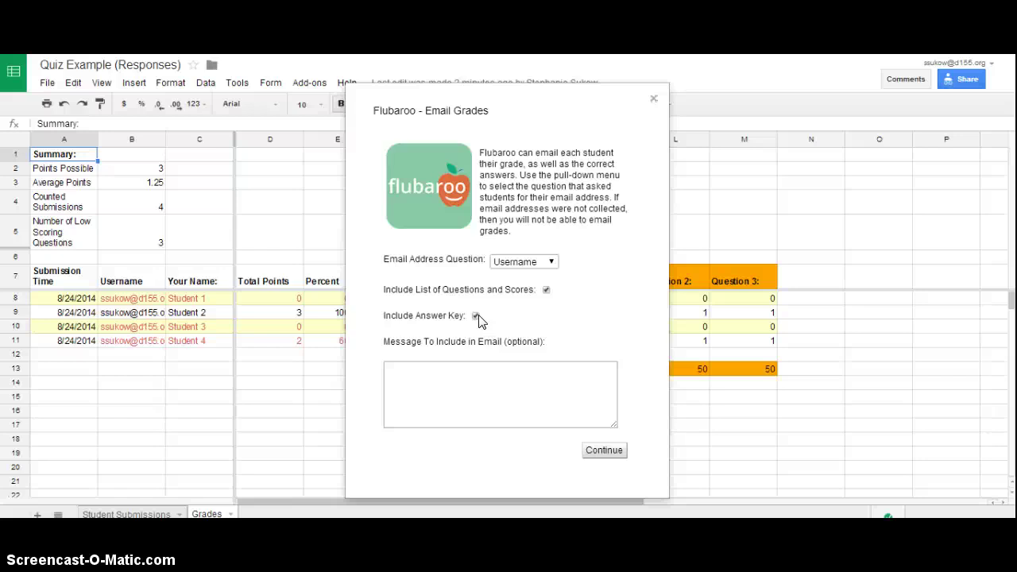
pyautogui.click(474, 381)
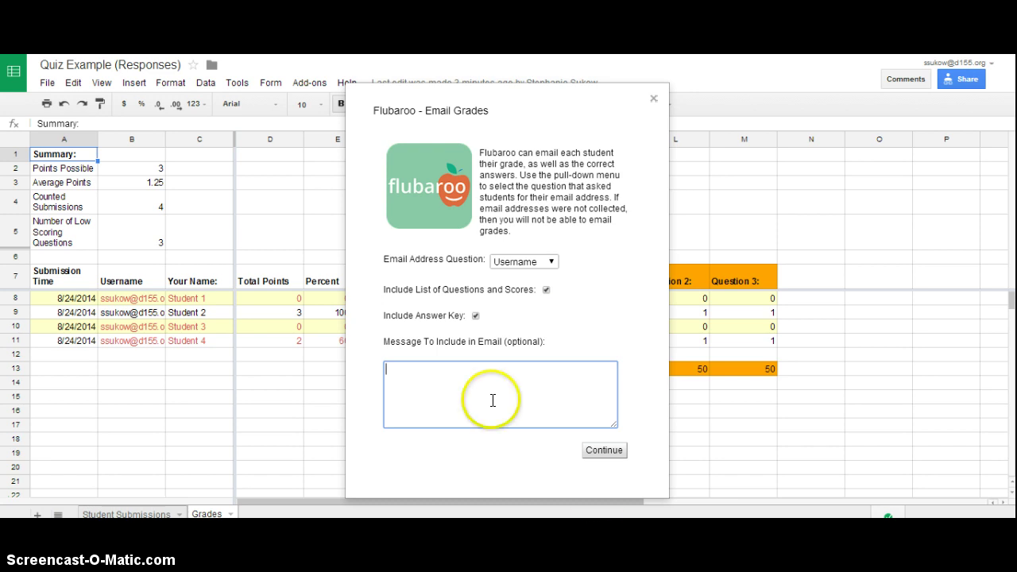
pyautogui.click(602, 451)
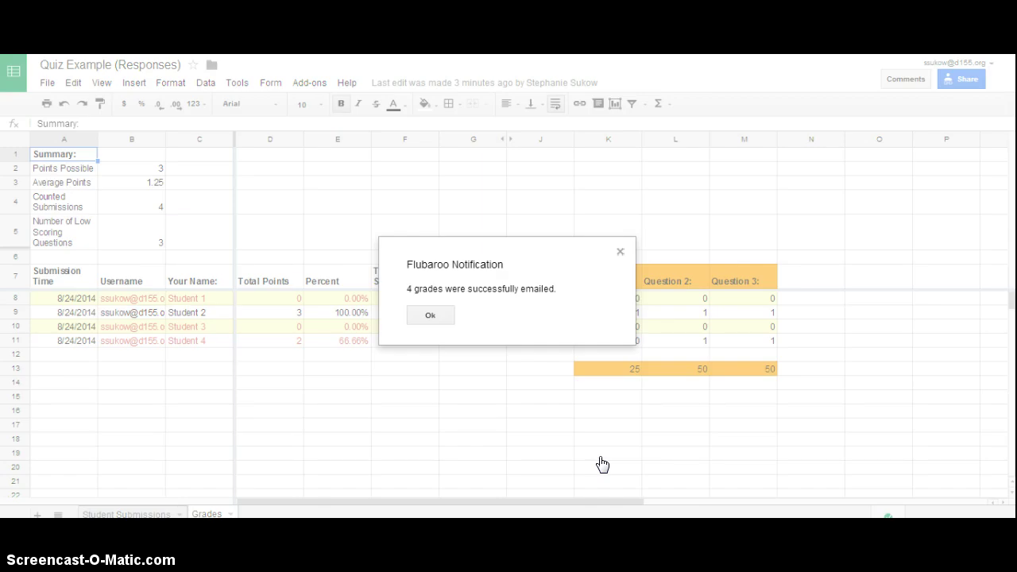
pyautogui.click(427, 316)
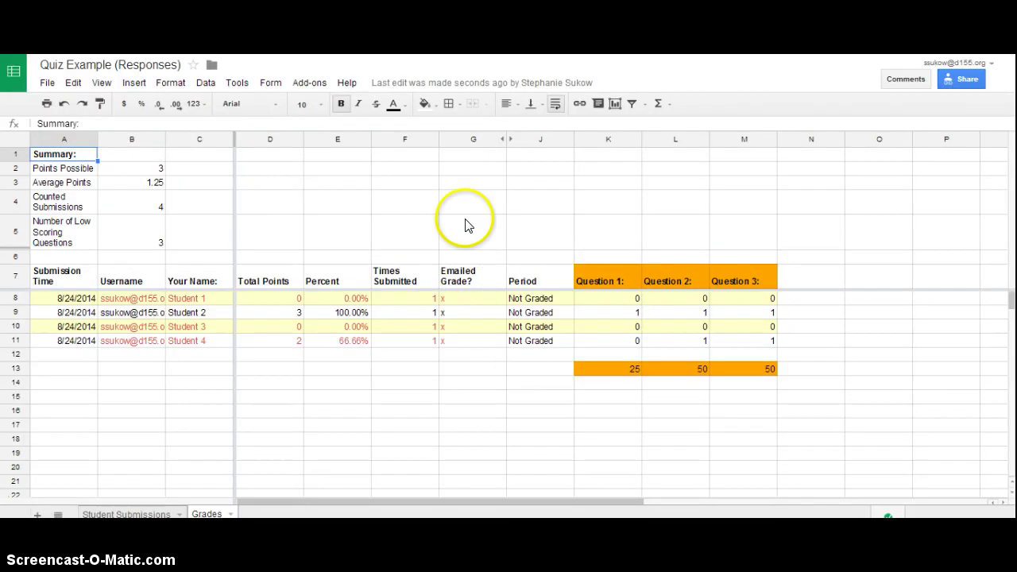
# Check Student 2's Times Submitted and Emailed Grade entries and open Flubaroo's grade report
pyautogui.click(423, 315)
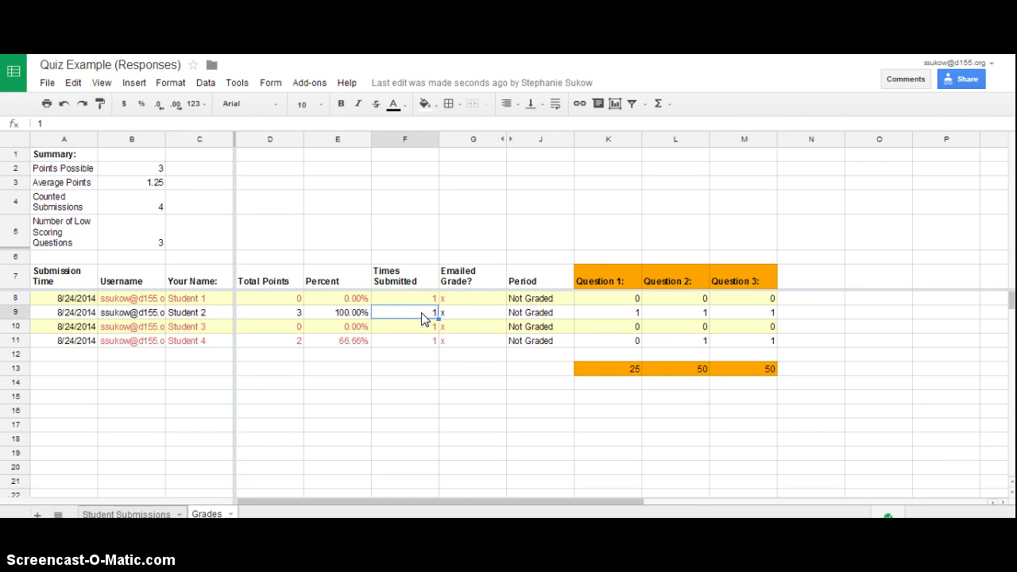
pyautogui.click(469, 318)
pyautogui.click(309, 82)
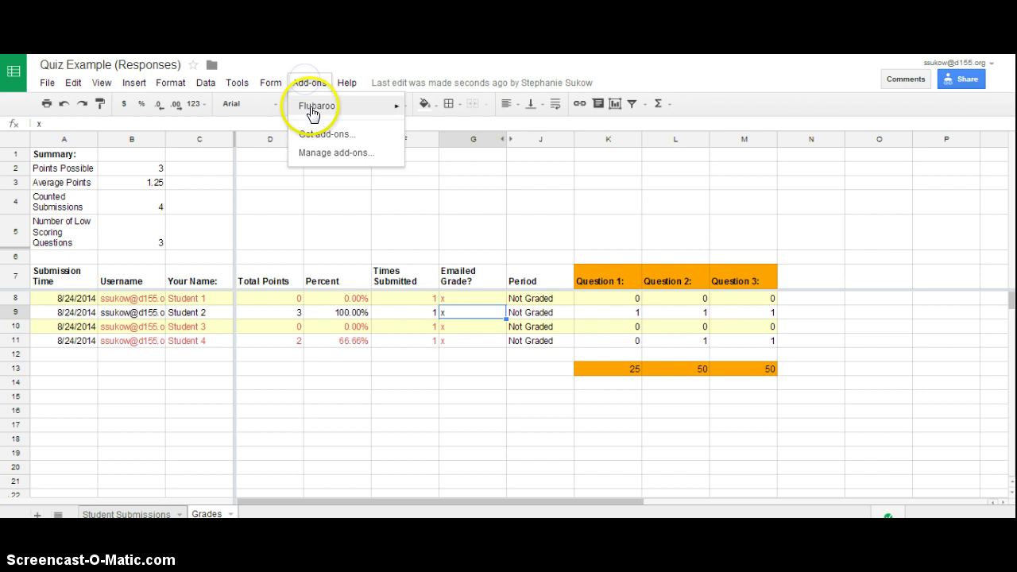
pyautogui.moveTo(314, 106)
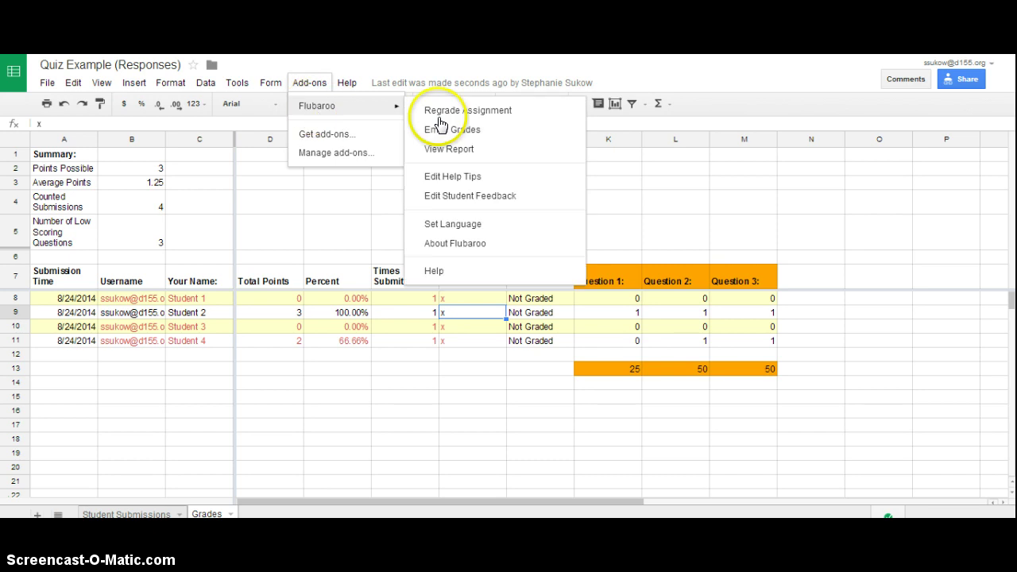
pyautogui.click(455, 159)
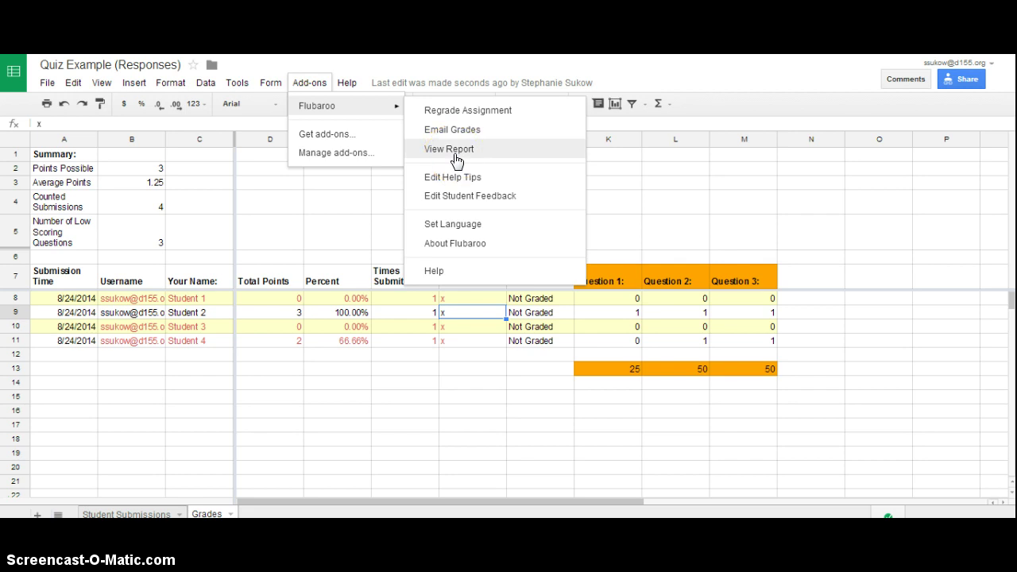